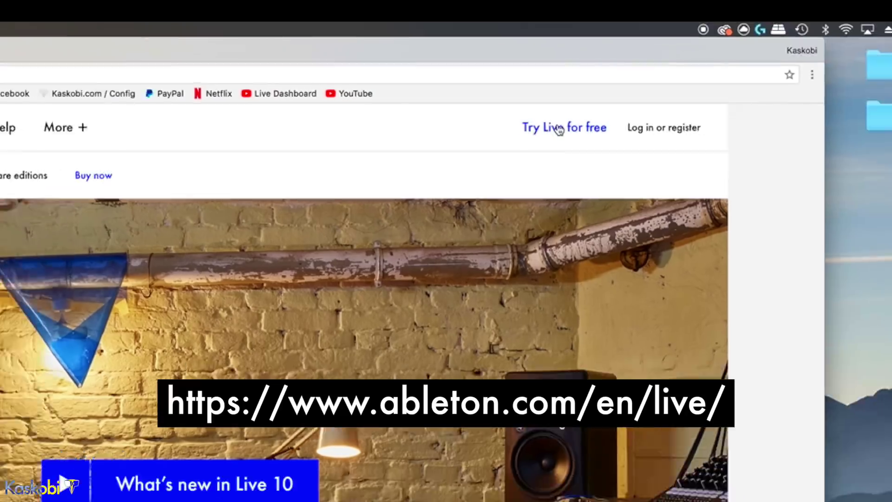
# Start the free Live 10 trial from the ableton.com Try Live page.
pyautogui.click(559, 126)
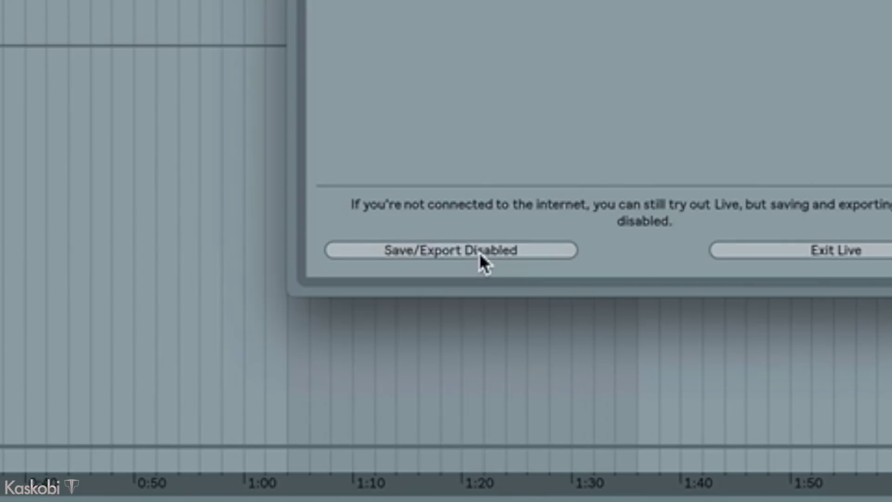
# Continue the trial with Save/Export disabled, then list Control Surface 1 options in Link/MIDI preferences.
pyautogui.click(410, 329)
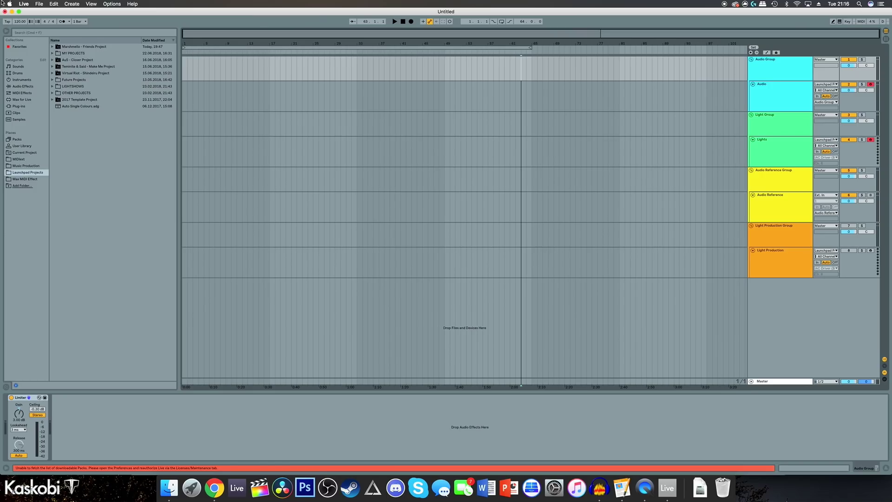
pyautogui.click(26, 5)
pyautogui.click(35, 23)
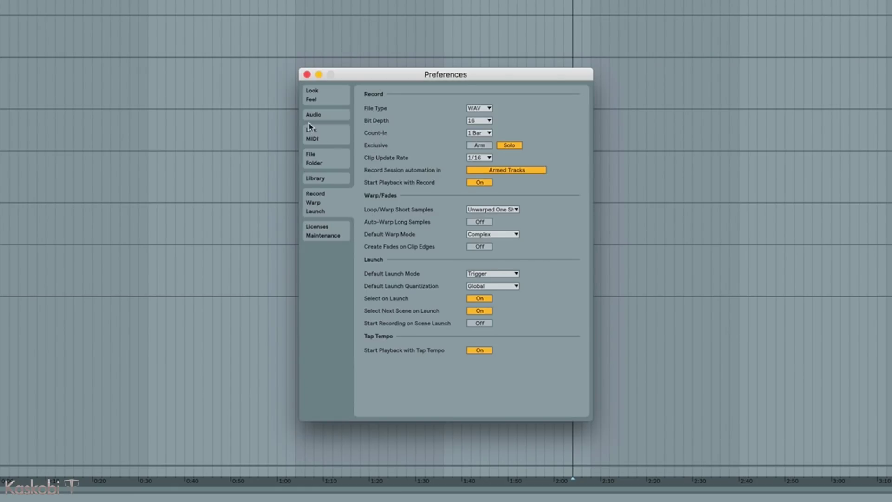
pyautogui.click(310, 128)
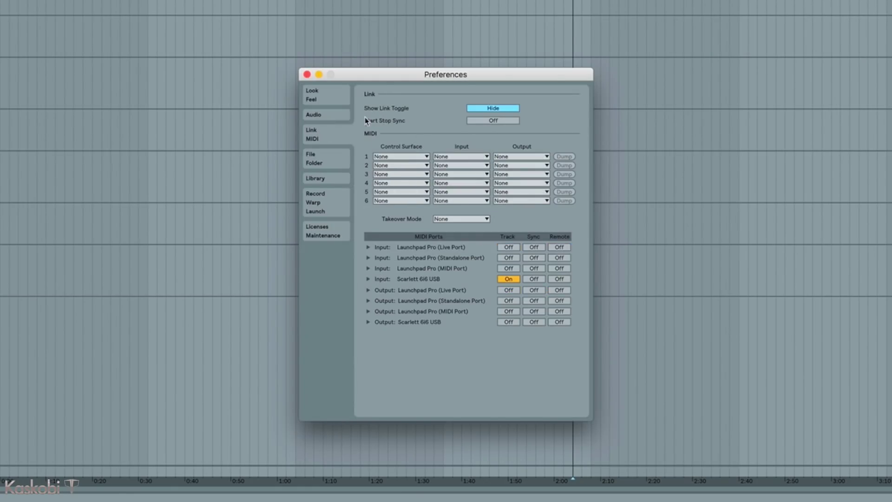
pyautogui.click(320, 100)
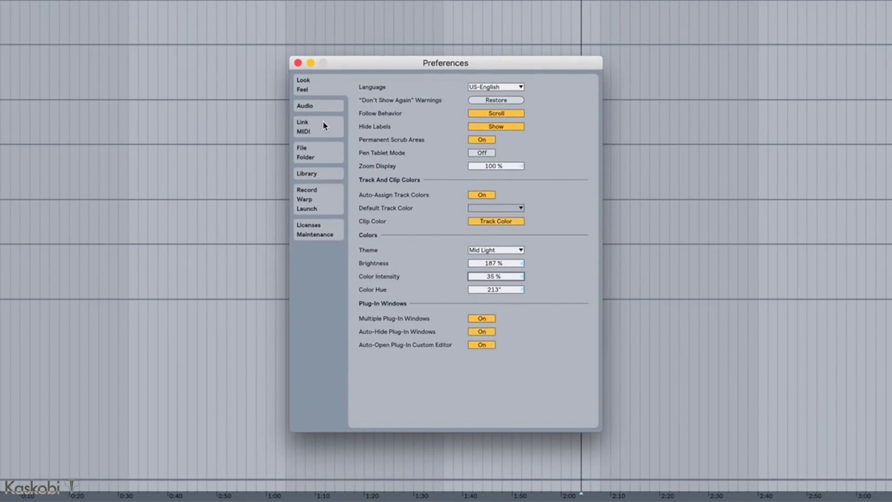
pyautogui.click(378, 181)
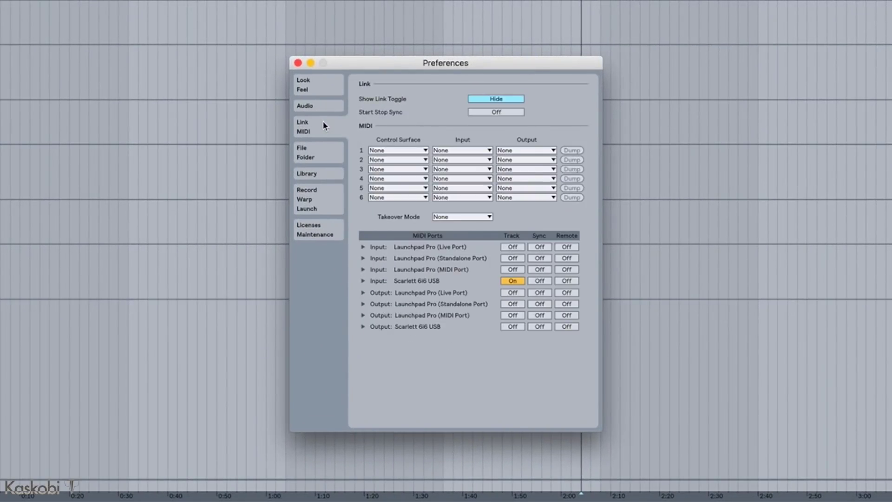
pyautogui.click(400, 152)
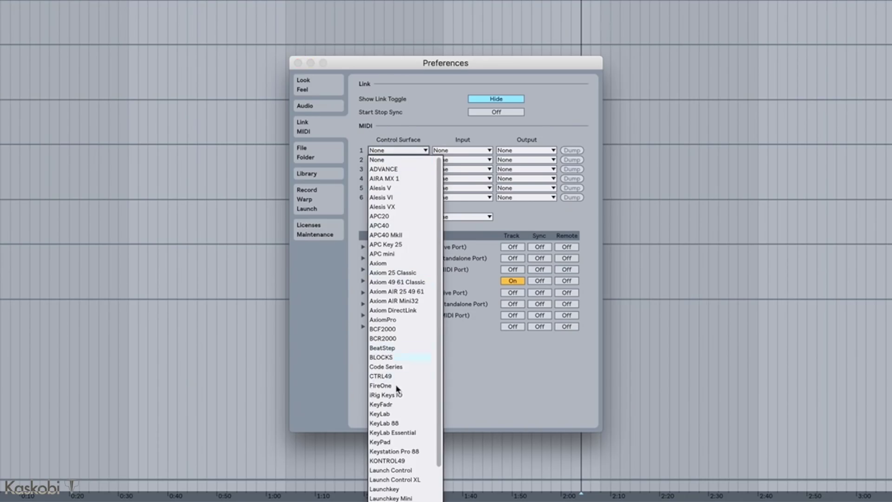
# Set Control Surface 1 to Launchpad Pro, Live Port in and out, with Track and Remote on.
pyautogui.click(397, 451)
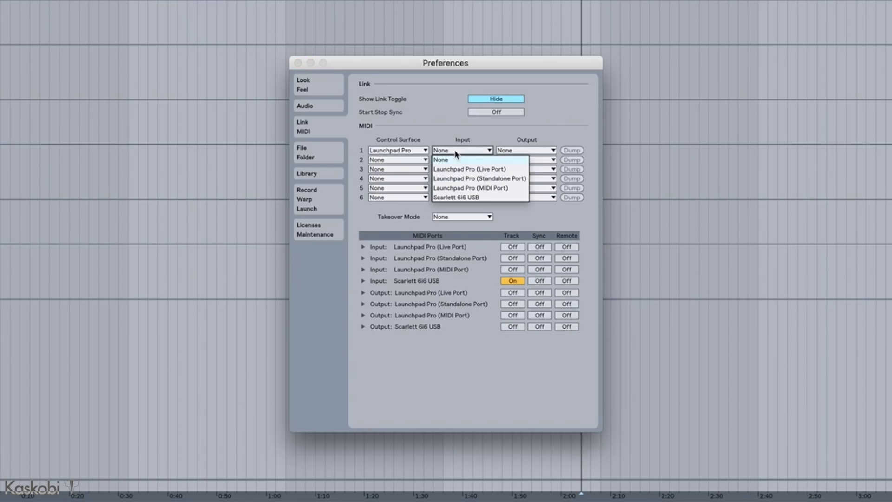
pyautogui.click(493, 170)
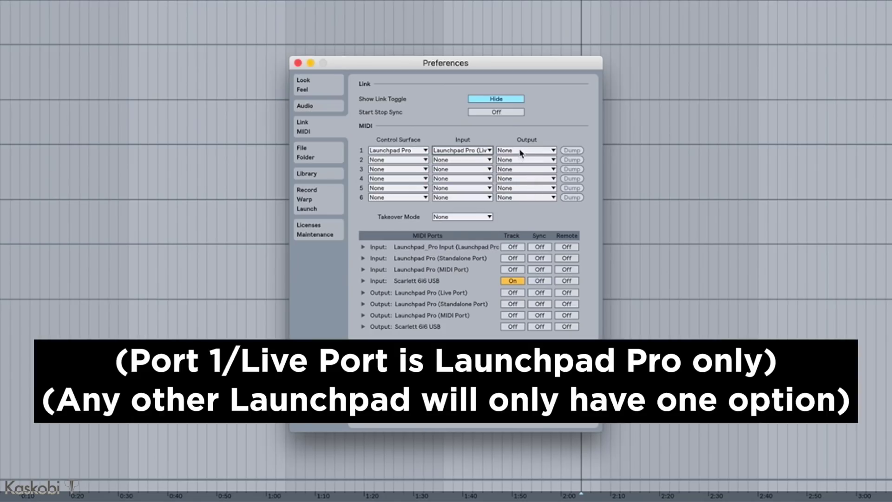
pyautogui.click(520, 149)
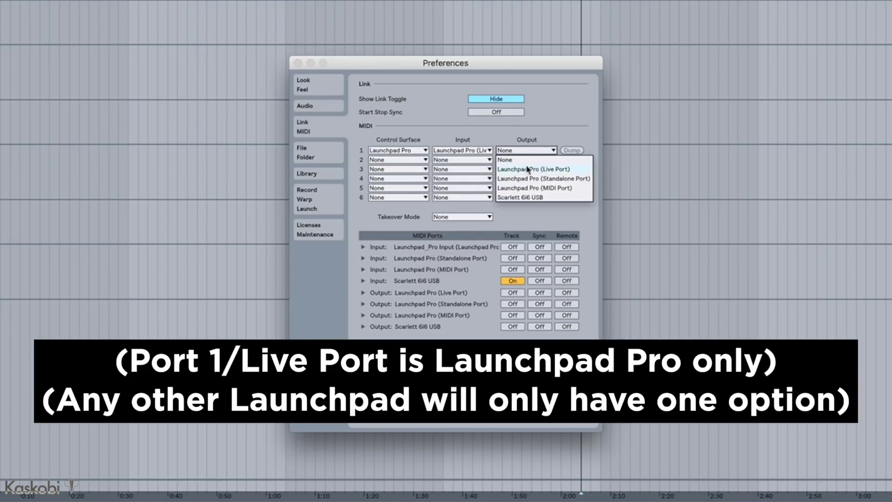
pyautogui.click(528, 170)
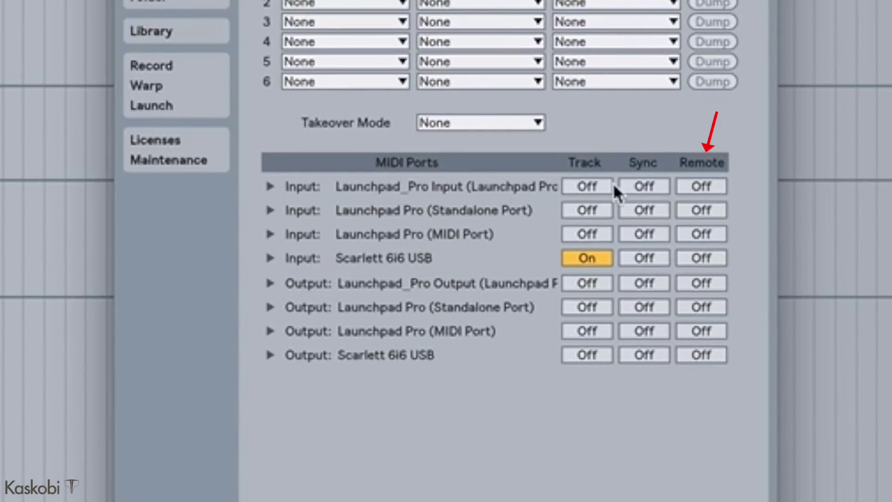
pyautogui.click(600, 187)
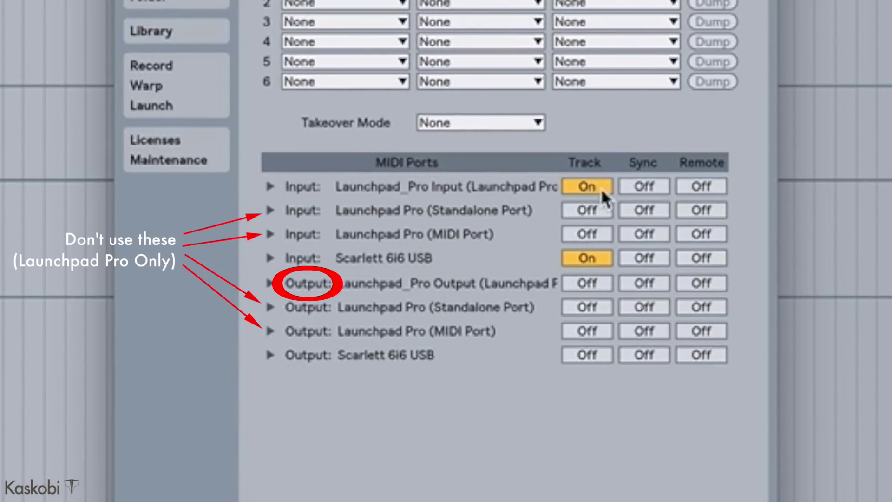
pyautogui.click(704, 186)
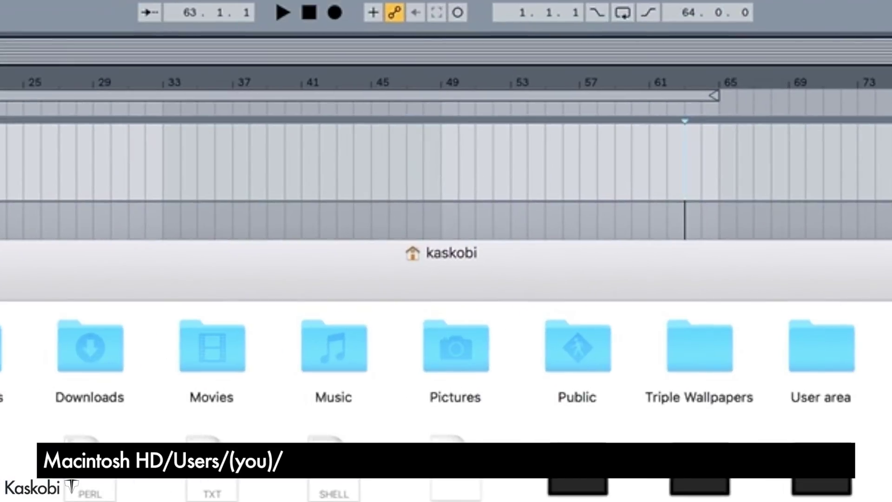
# Navigate Music > Ableton > User Library > Presets > MIDI Effects > Max MIDI Effect.
pyautogui.click(339, 350)
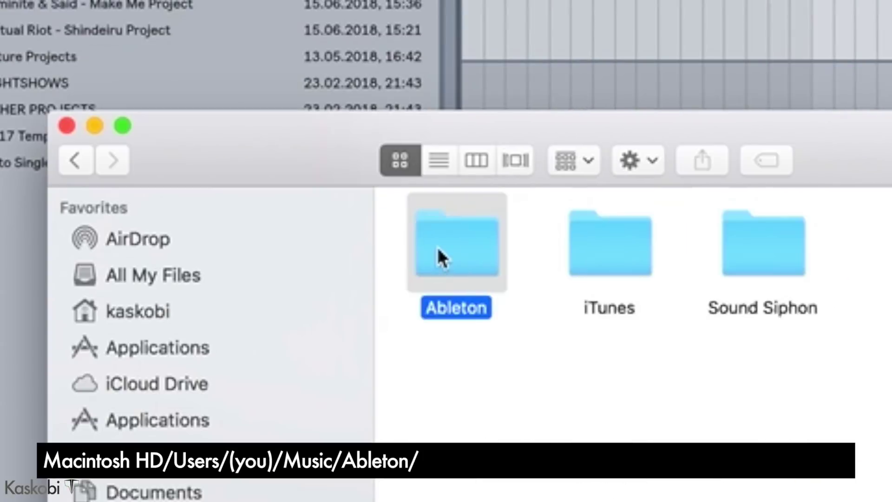
pyautogui.doubleClick(438, 248)
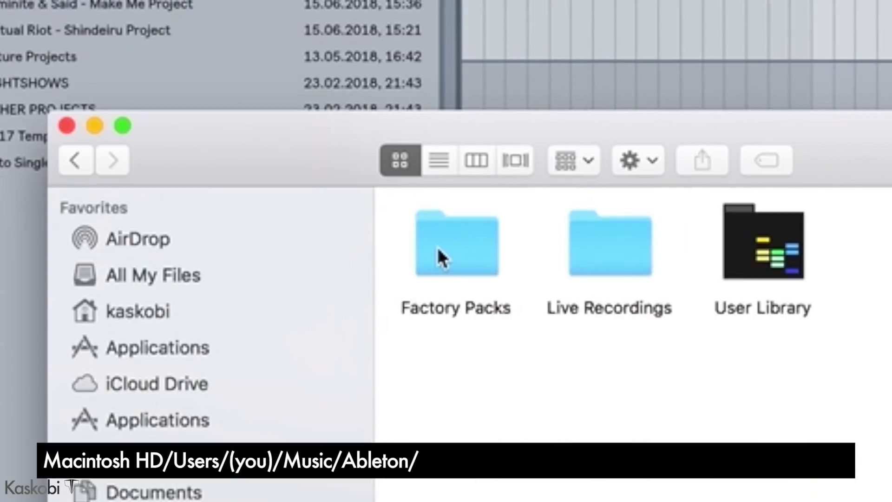
pyautogui.doubleClick(763, 246)
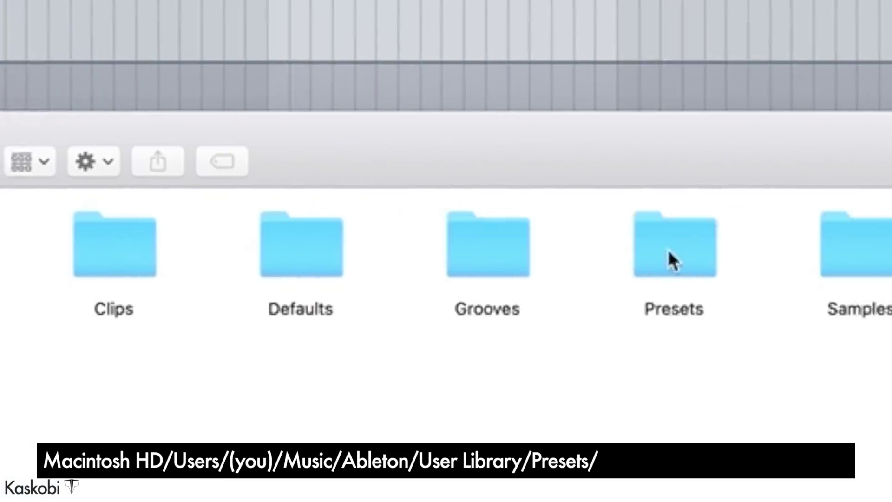
pyautogui.doubleClick(672, 258)
pyautogui.doubleClick(424, 261)
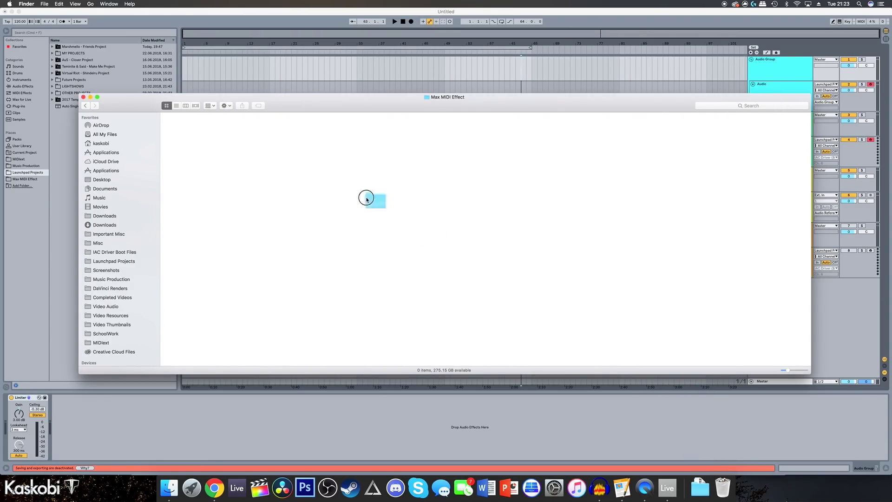
# Move the MIDI Extension folder and Wormhole.amxd into the Max MIDI Effect folder.
pyautogui.moveTo(186, 136); pyautogui.dragTo(186, 135)
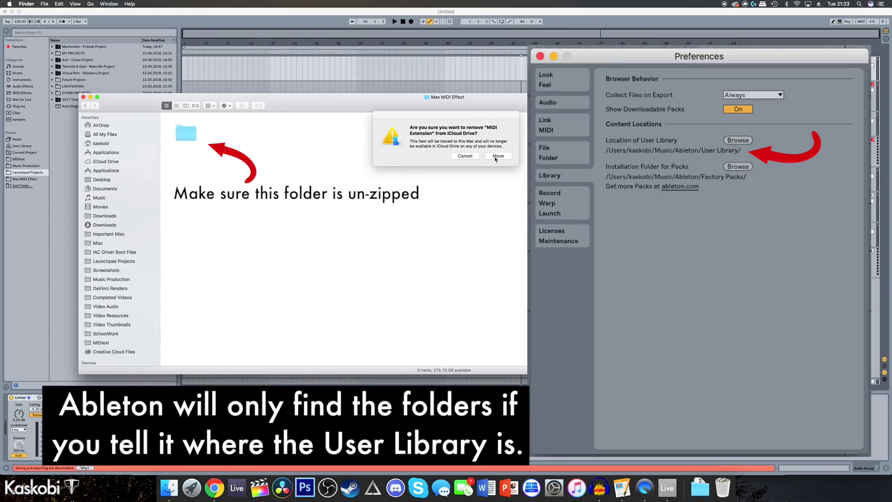
pyautogui.click(498, 156)
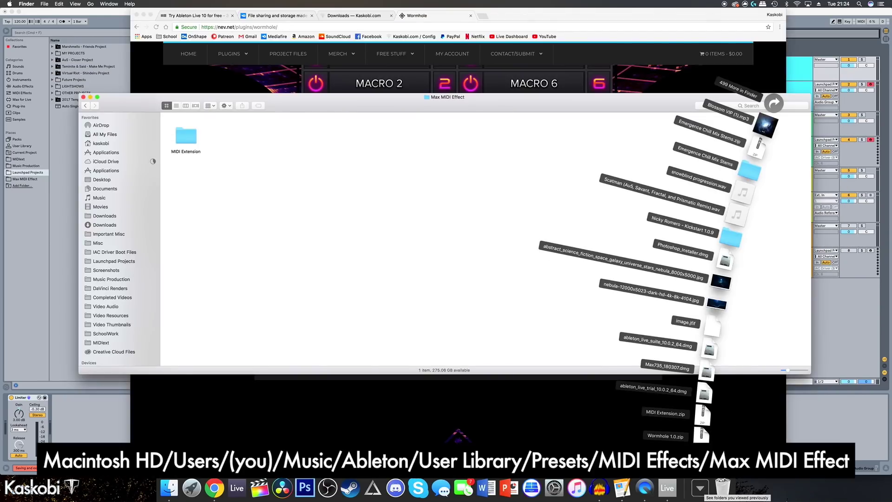
pyautogui.moveTo(283, 110); pyautogui.dragTo(688, 153)
pyautogui.doubleClick(677, 168)
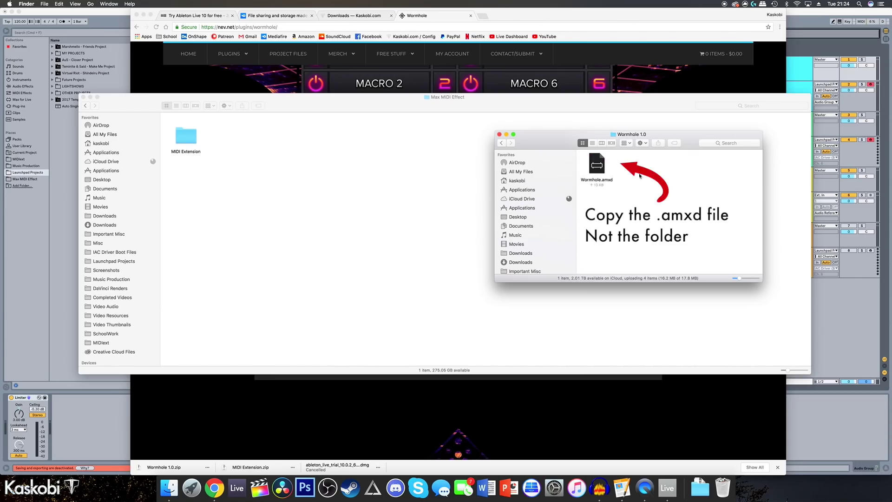
pyautogui.moveTo(597, 163); pyautogui.dragTo(224, 140)
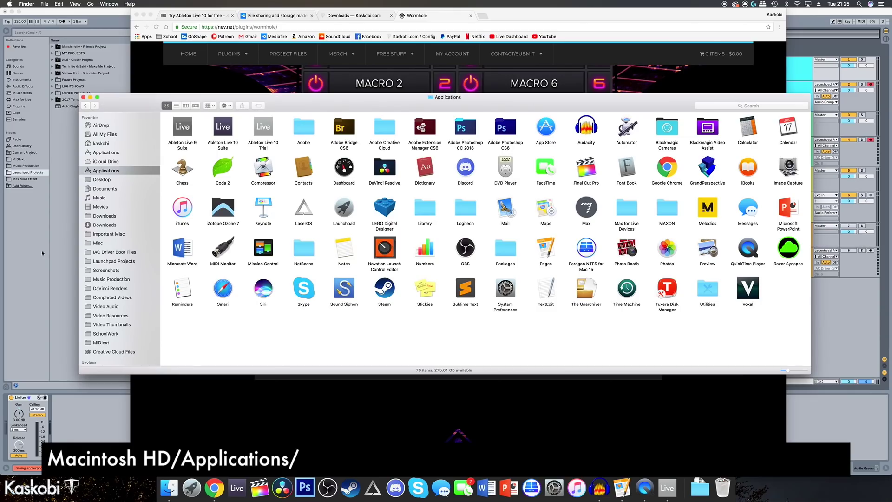
# Show the Ableton Live 10 Trial package contents and open Contents > App-Resources > Max.
pyautogui.rightClick(264, 129)
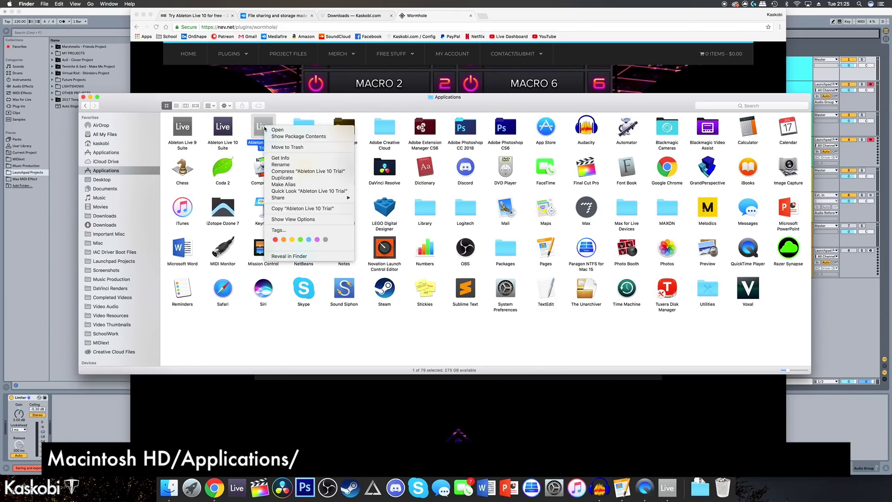
pyautogui.click(276, 136)
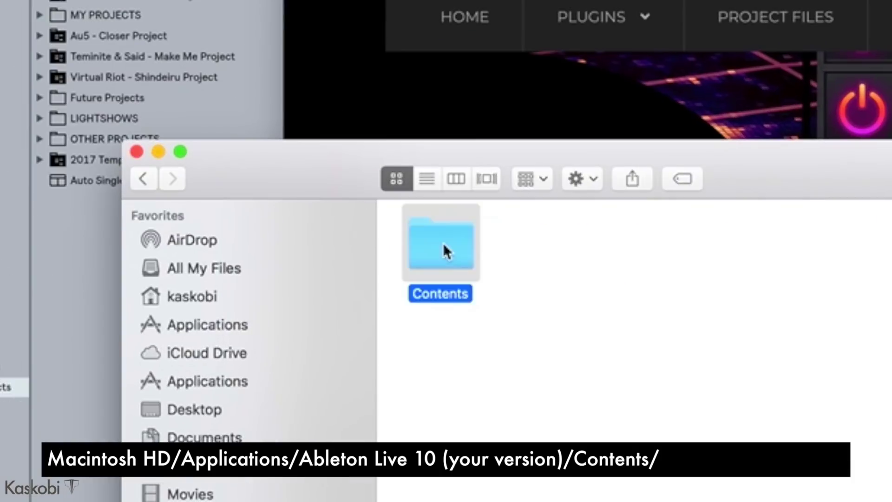
pyautogui.doubleClick(182, 129)
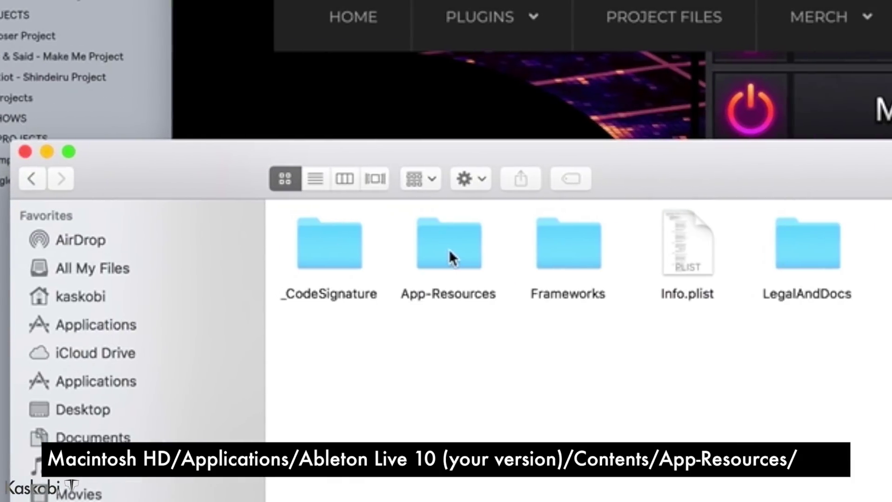
pyautogui.doubleClick(505, 252)
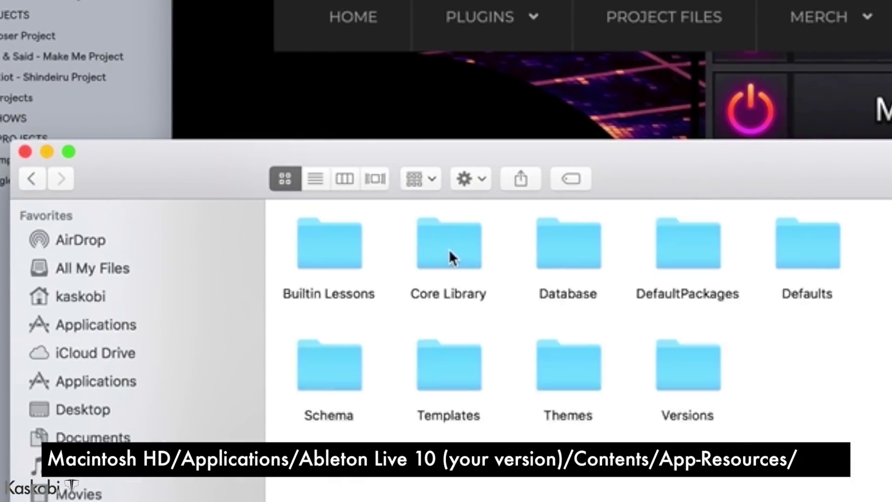
pyautogui.click(452, 243)
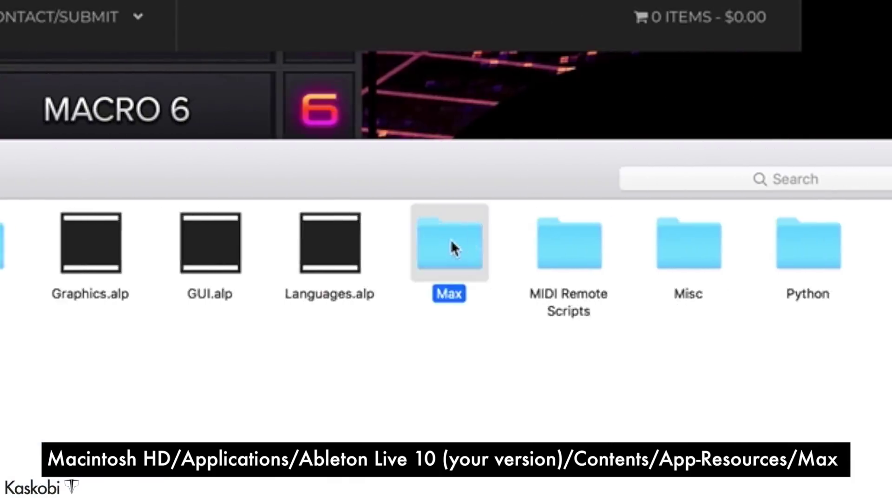
pyautogui.doubleClick(452, 248)
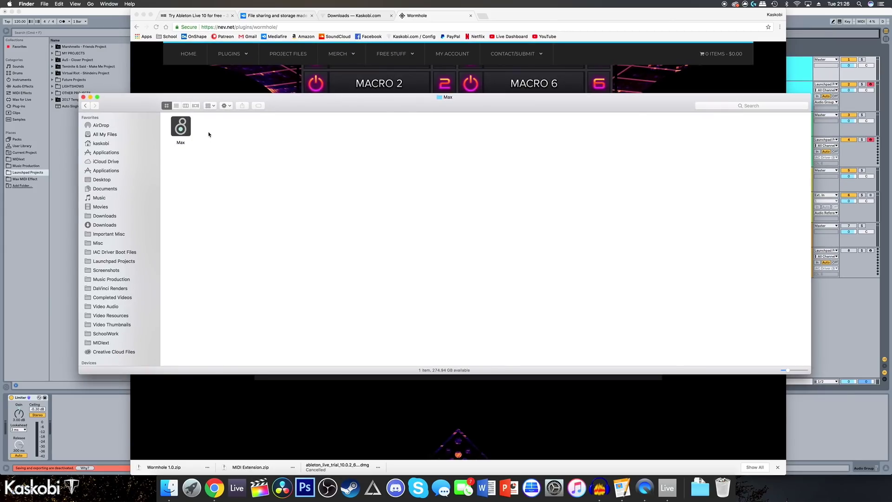
# Create a folder named MIDIext inside Max and add it to the Finder Favorites.
pyautogui.rightClick(209, 134)
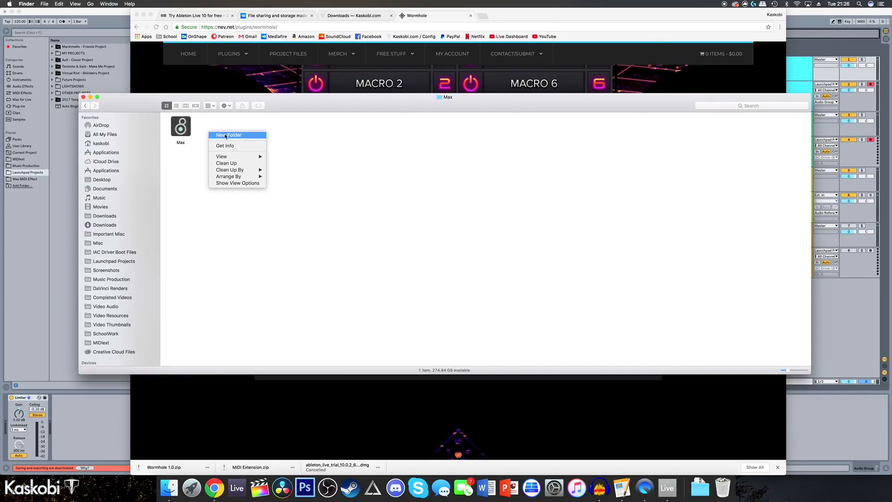
pyautogui.click(225, 135)
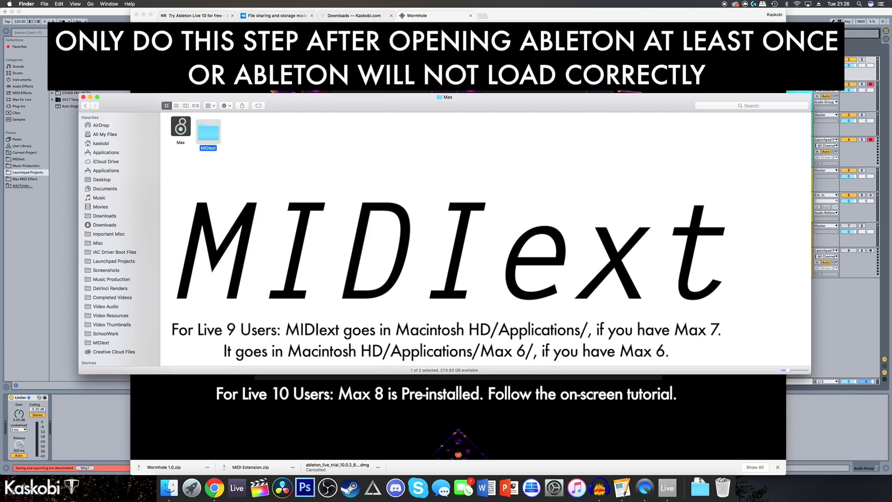
pyautogui.click(295, 171)
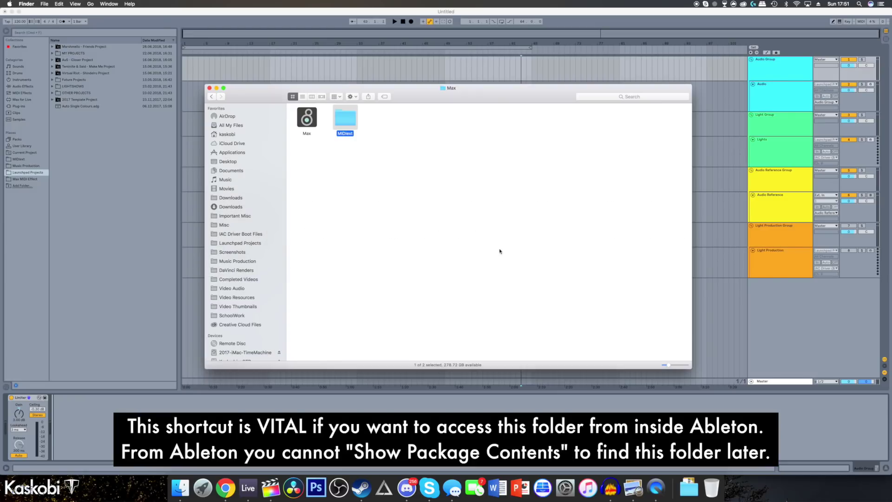
pyautogui.moveTo(346, 120); pyautogui.dragTo(233, 246)
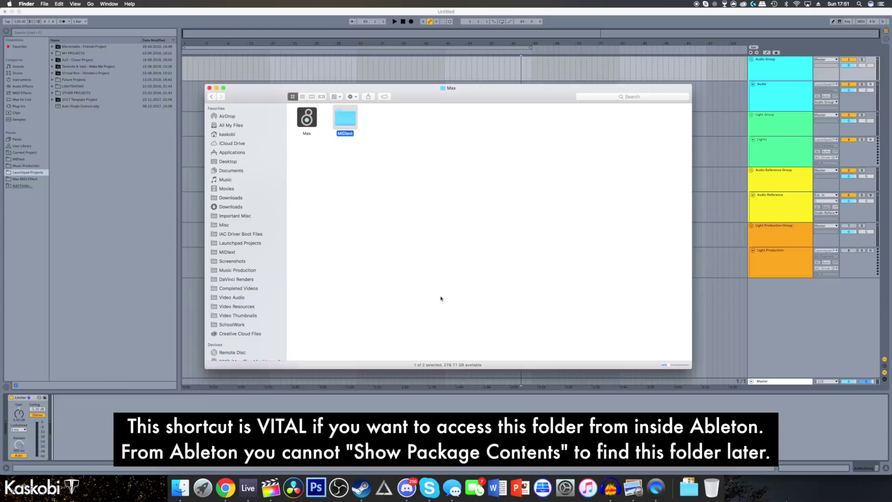